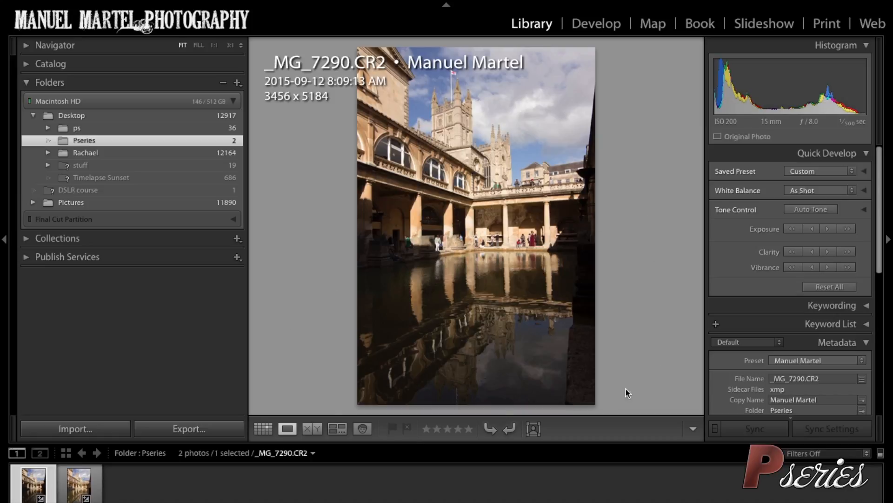
# Step: Create two virtual copies of the original photo _MG_7290.CR2 in the Pseries folder
pyautogui.click(79, 488)
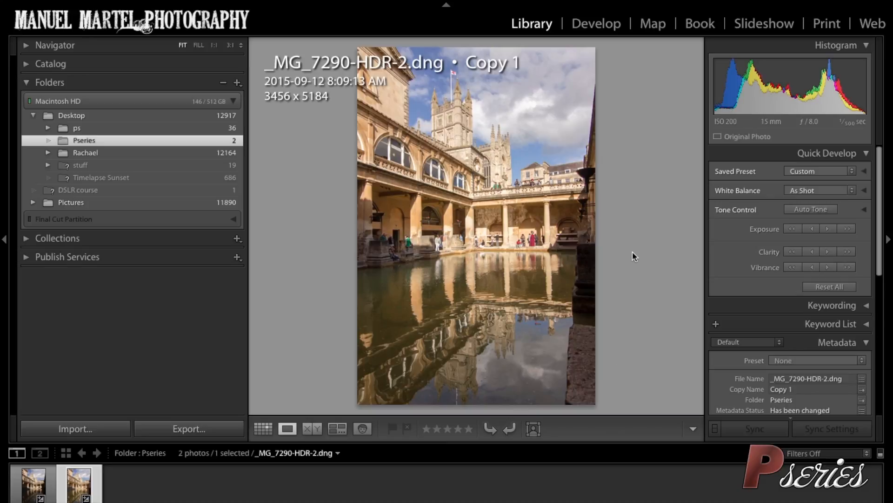
pyautogui.press('Left')
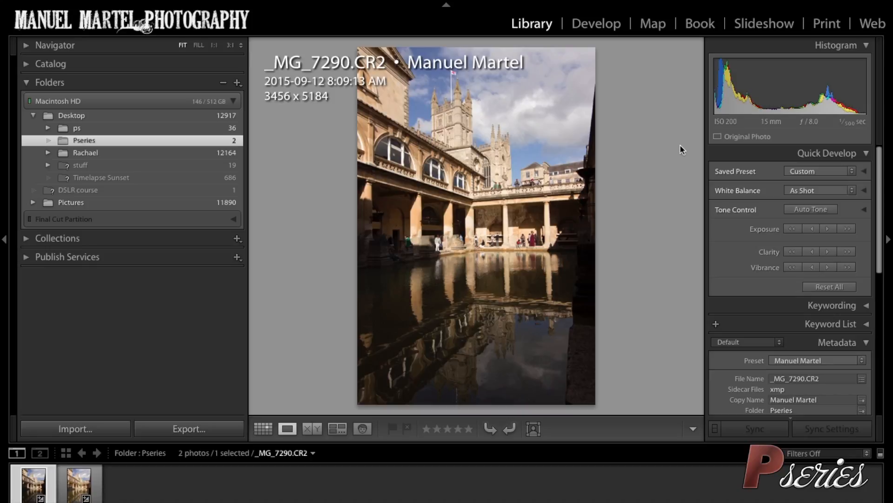
pyautogui.click(264, 427)
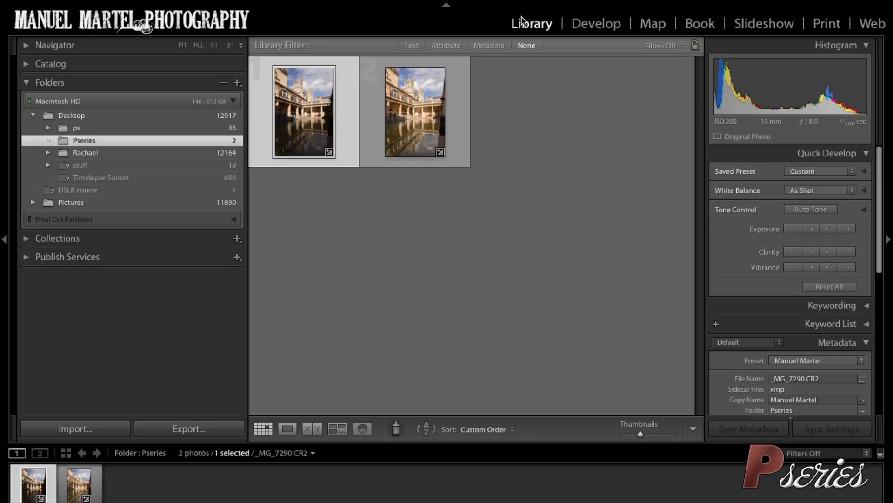
pyautogui.rightClick(316, 109)
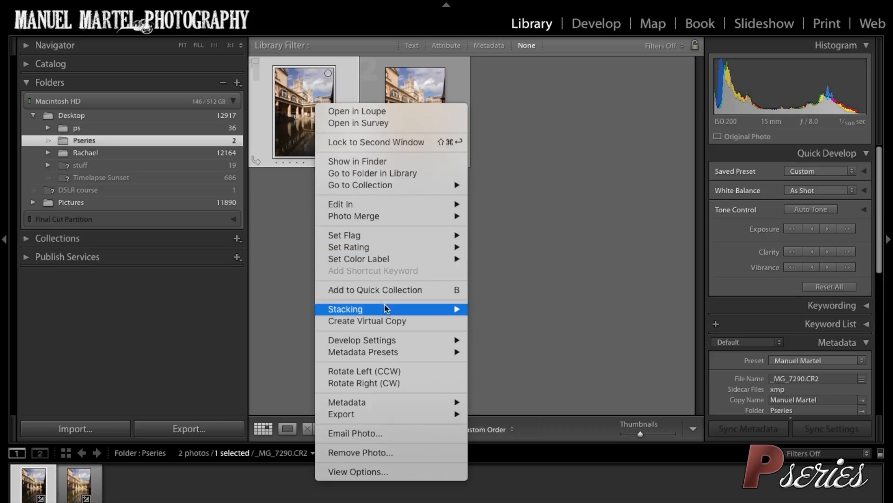
pyautogui.click(426, 327)
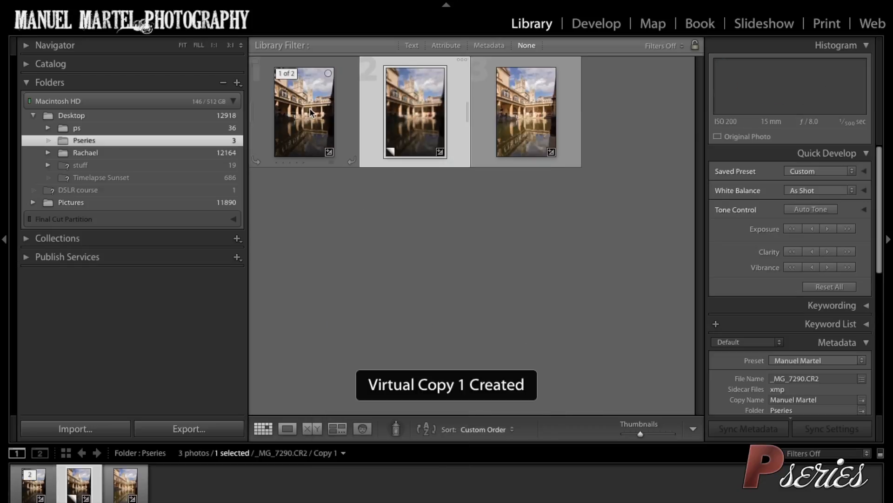
pyautogui.rightClick(311, 109)
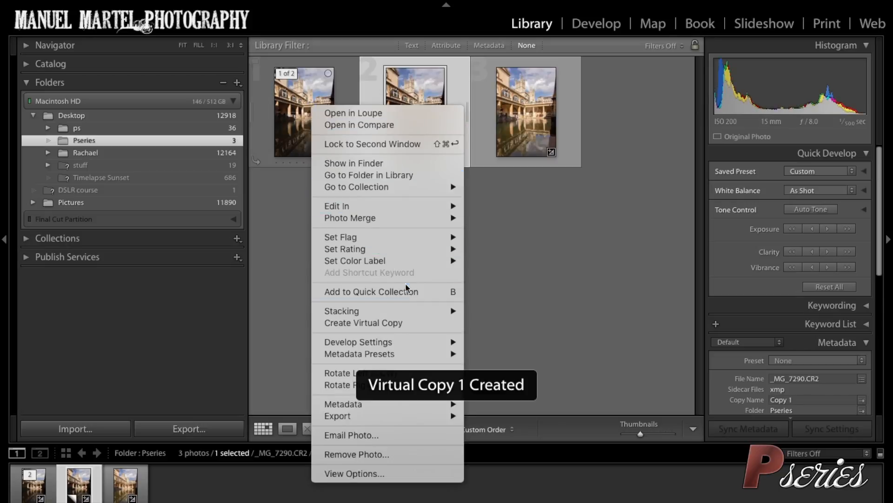
pyautogui.click(428, 324)
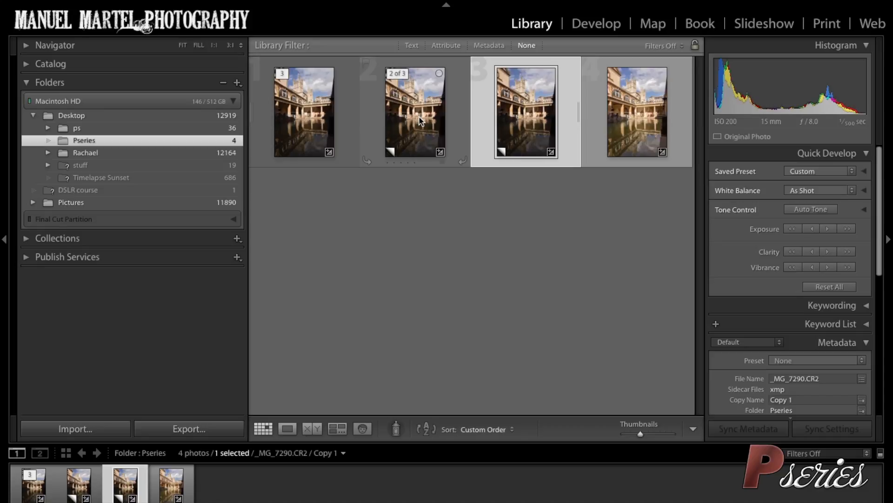
# Step: Brighten virtual Copy 2 in the Develop module by setting Exposure to +1.85 and Shadows to +26
pyautogui.click(325, 114)
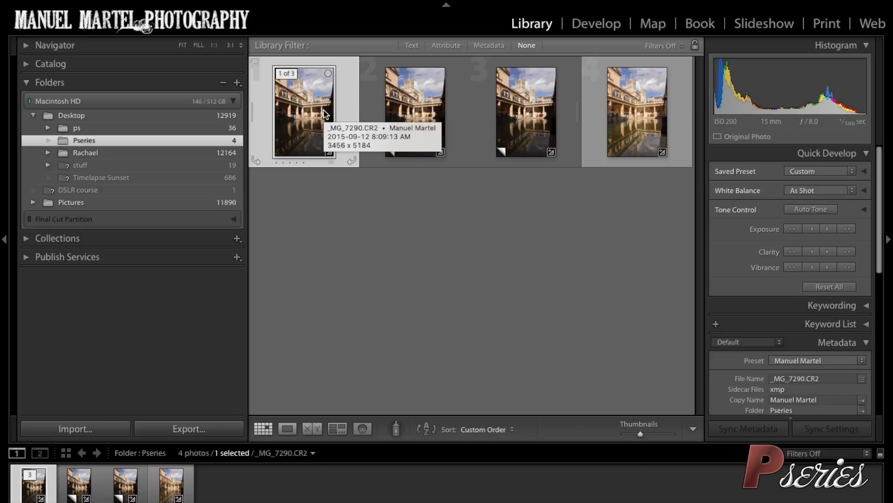
pyautogui.doubleClick(420, 101)
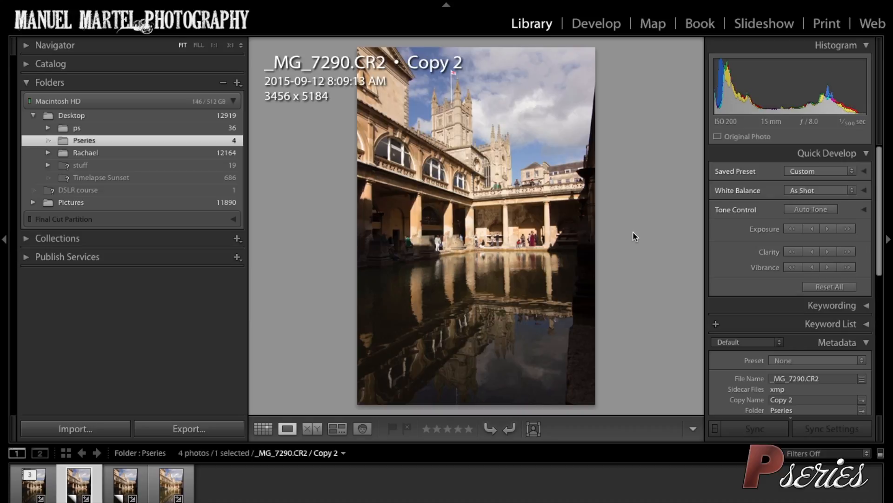
pyautogui.click(595, 27)
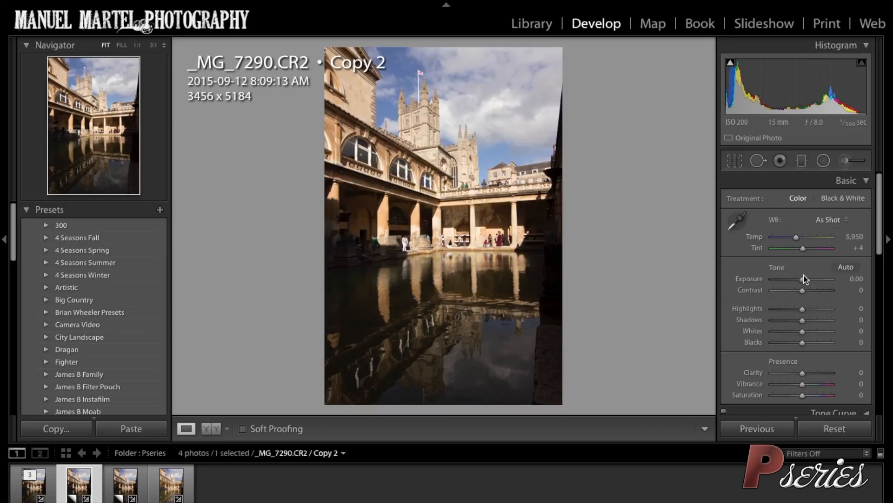
pyautogui.moveTo(804, 282); pyautogui.dragTo(816, 283)
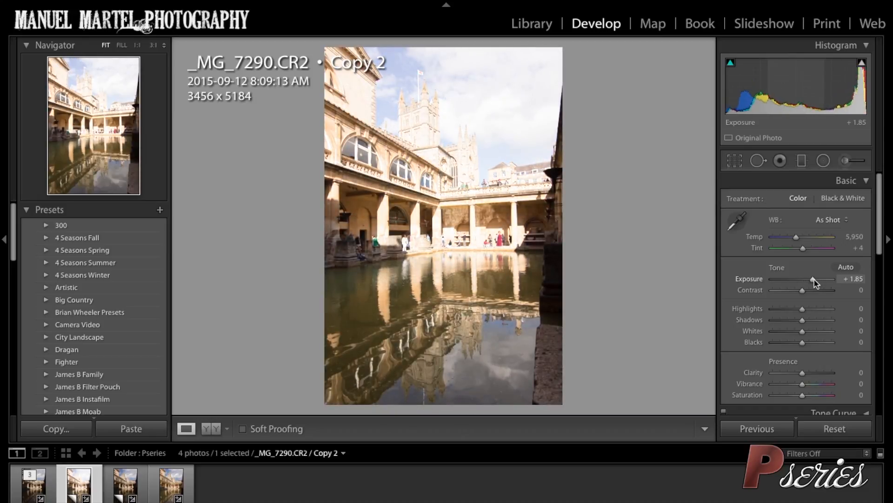
pyautogui.moveTo(803, 321); pyautogui.dragTo(810, 322)
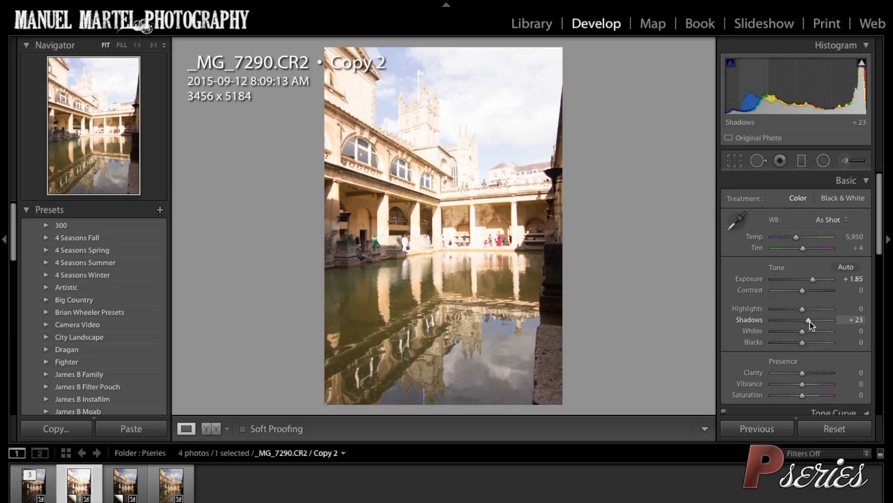
pyautogui.moveTo(811, 322); pyautogui.dragTo(811, 322)
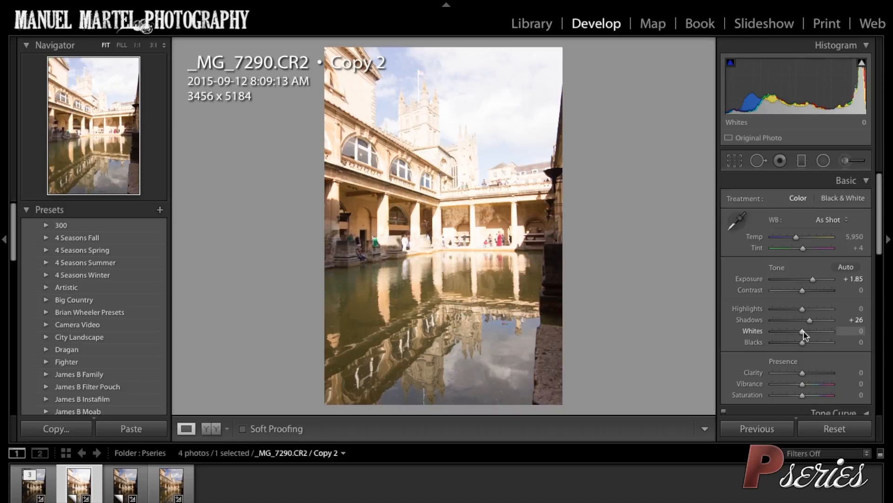
# Step: Try raising Copy 2's Whites to +100 with the clipping preview, and reset Whites to 0
pyautogui.press('alt')
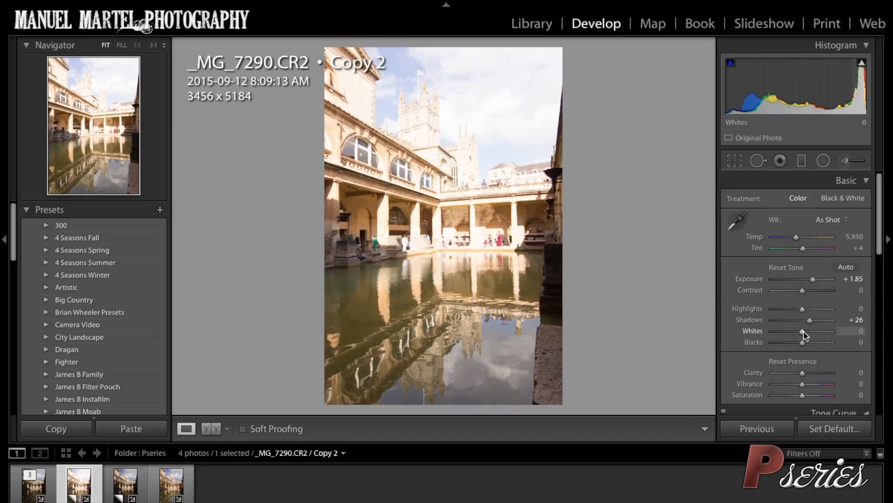
pyautogui.moveTo(804, 332); pyautogui.dragTo(805, 331)
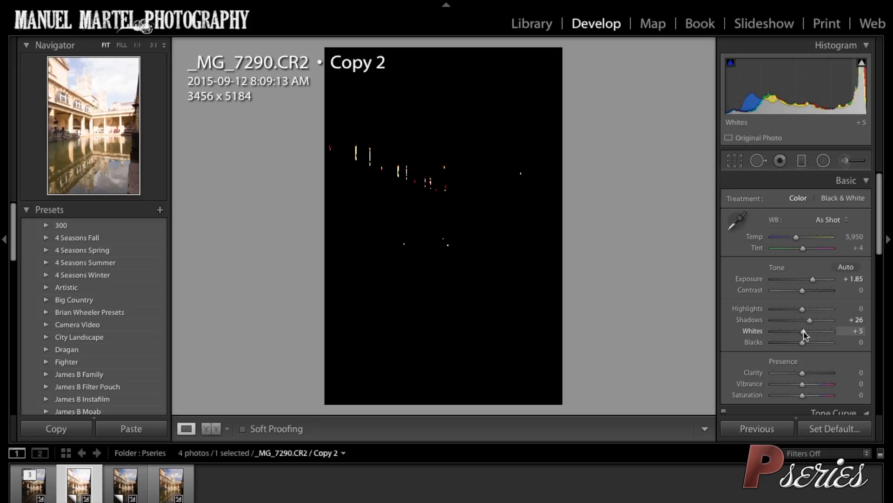
pyautogui.moveTo(805, 334); pyautogui.dragTo(839, 331)
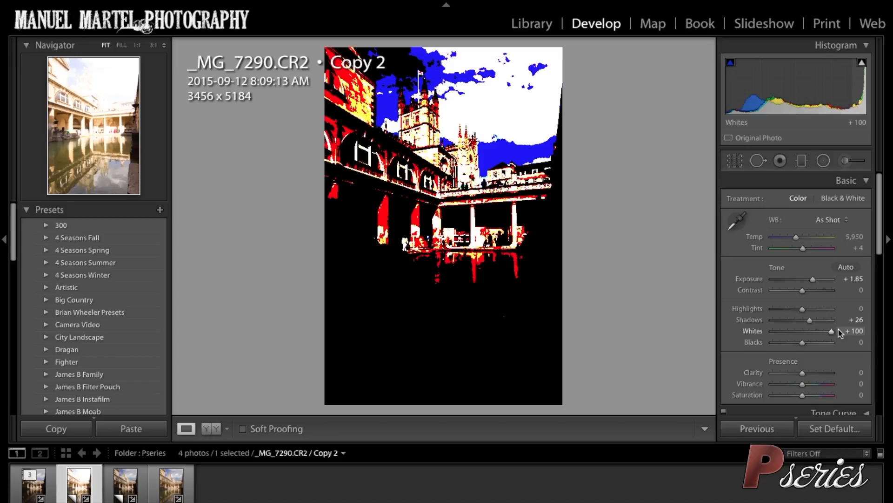
pyautogui.moveTo(838, 328); pyautogui.dragTo(838, 329)
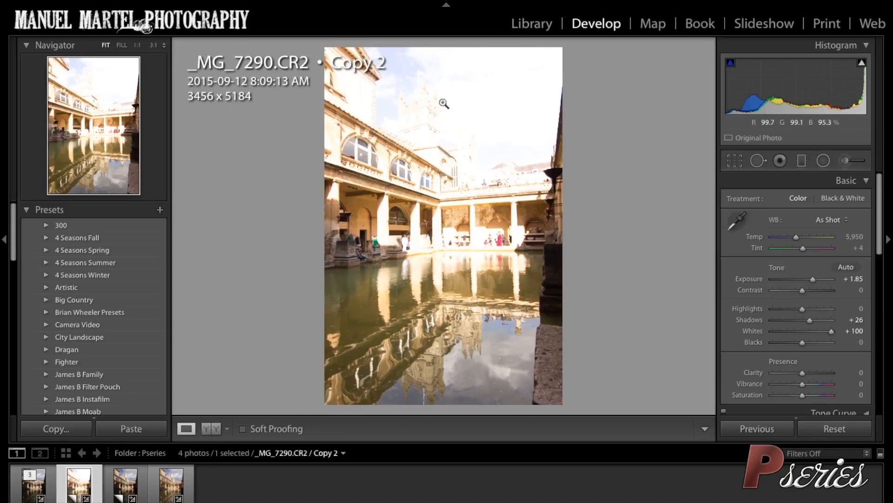
pyautogui.moveTo(833, 333); pyautogui.dragTo(803, 342)
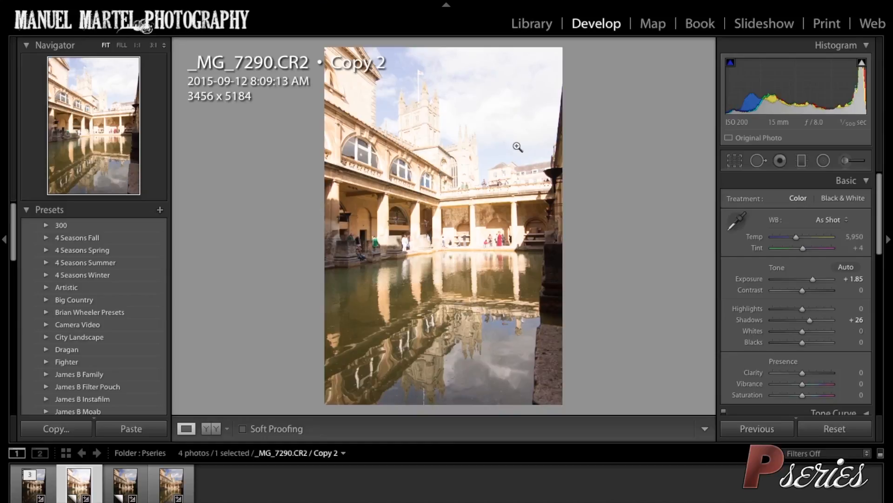
pyautogui.keyDown('alt'); pyautogui.click(803, 334); pyautogui.keyUp('alt')
# Step: Darken virtual Copy 1 by setting Highlights to -34 and Exposure to -0.25
pyautogui.click(125, 493)
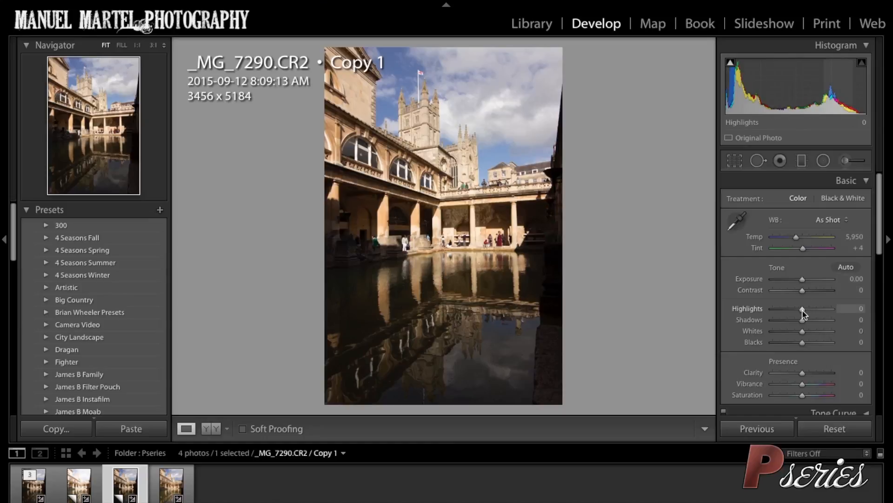
pyautogui.moveTo(803, 311); pyautogui.dragTo(793, 312)
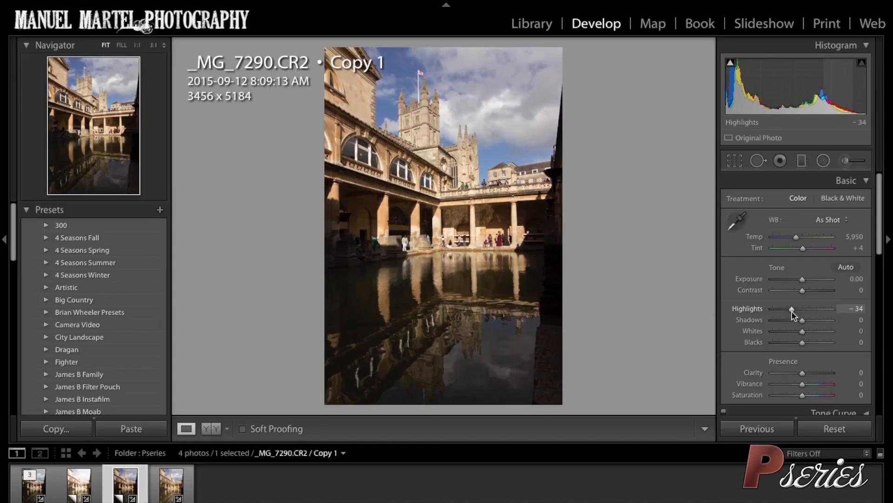
pyautogui.moveTo(801, 280); pyautogui.dragTo(800, 282)
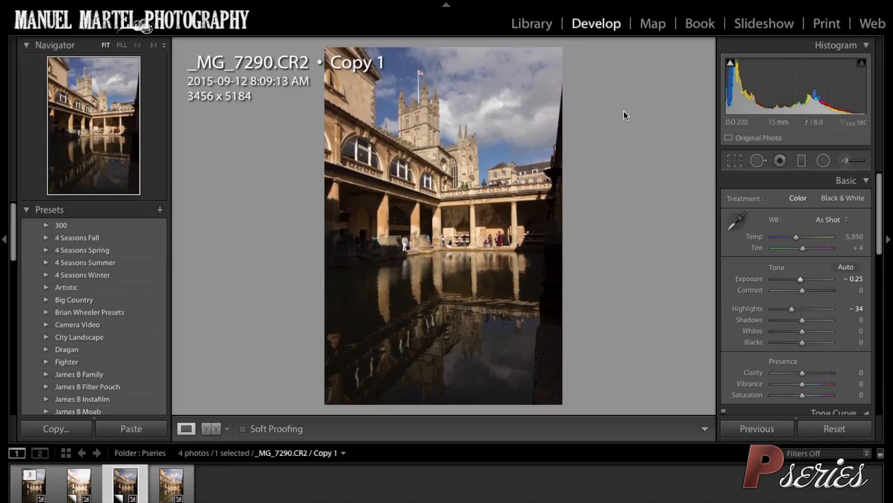
# Step: Merge the original and its two virtual copies into an HDR photo with Auto Align, Auto Tone and Low deghosting
pyautogui.click(533, 25)
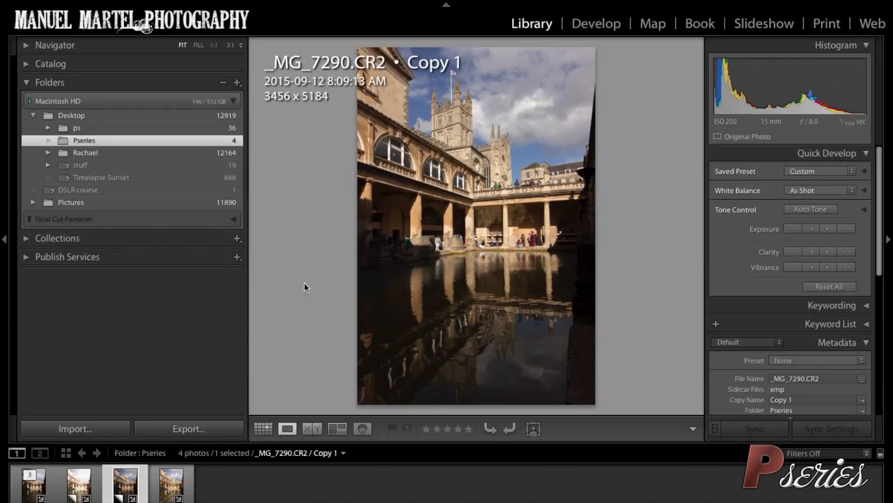
pyautogui.click(266, 431)
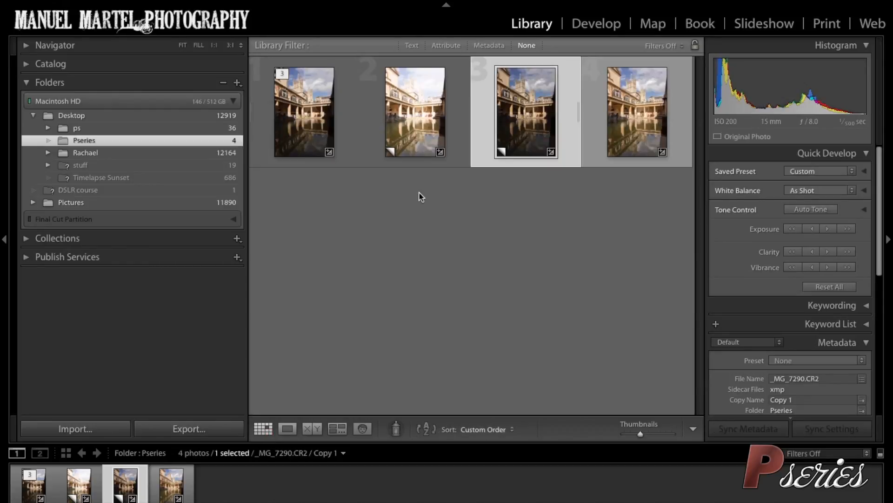
pyautogui.keyDown('shift'); pyautogui.click(316, 113); pyautogui.keyUp('shift')
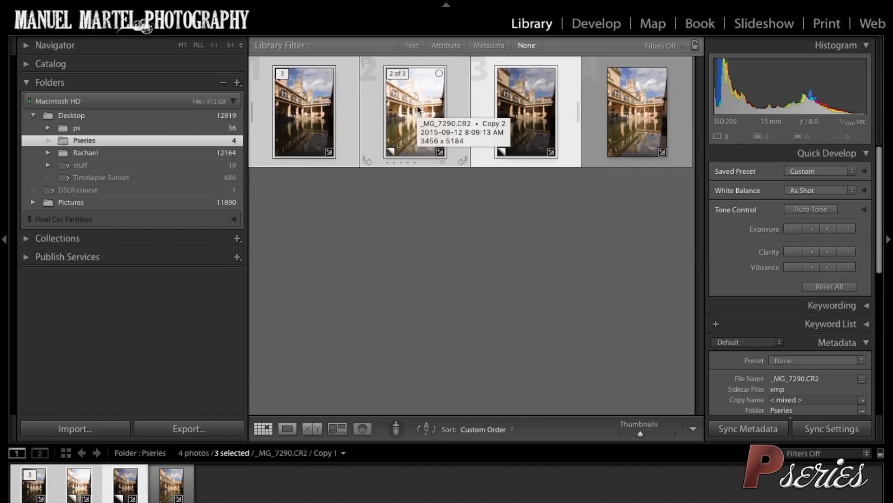
pyautogui.rightClick(418, 109)
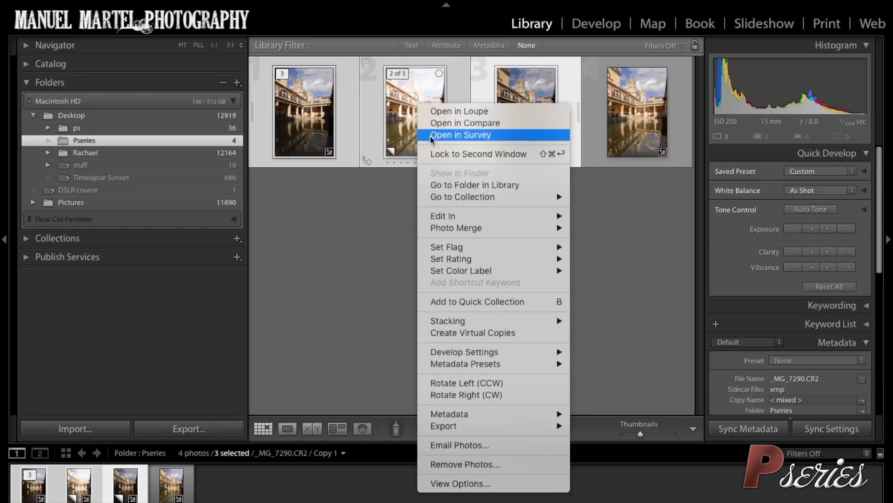
pyautogui.moveTo(460, 230)
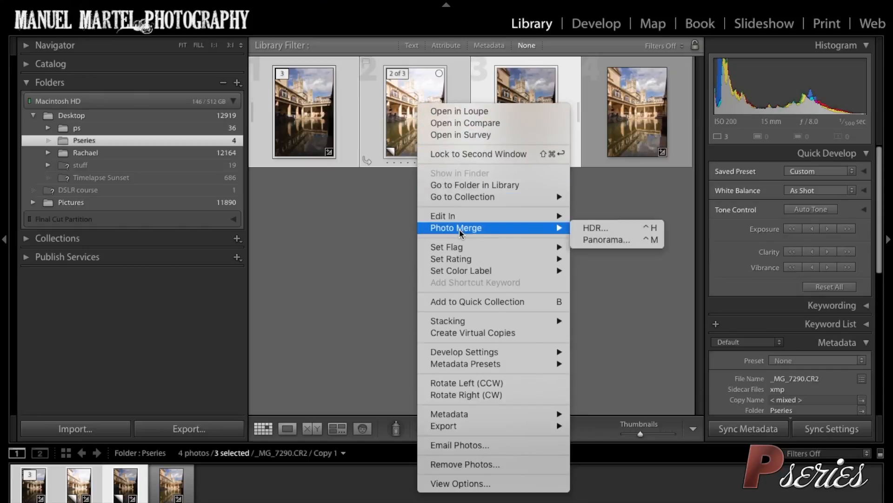
pyautogui.click(602, 227)
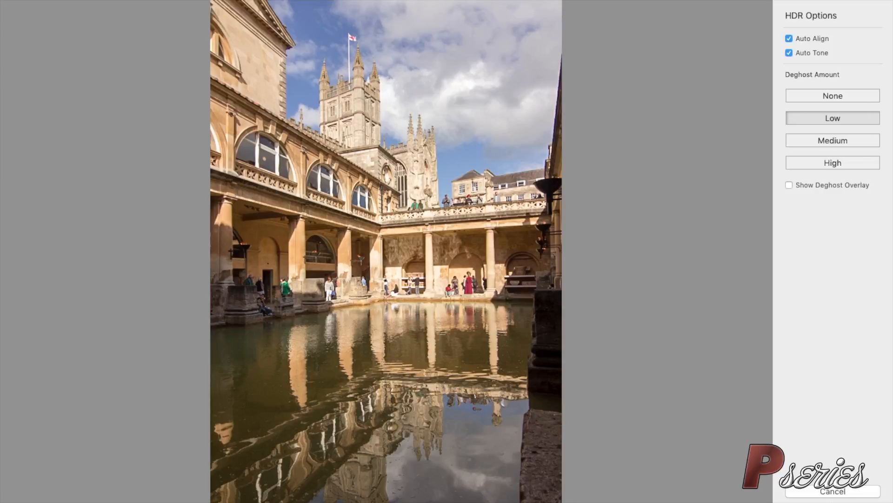
pyautogui.press('Return')
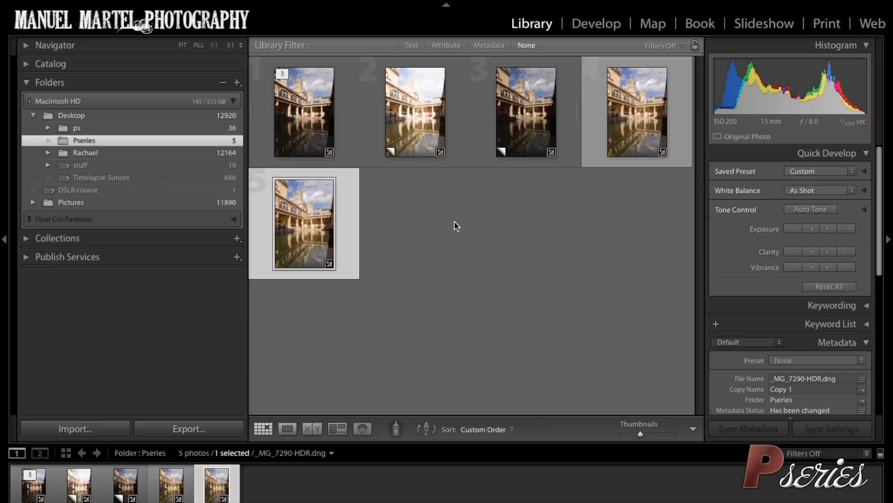
# Step: Inspect the people and stonework along the pool in the merged HDR photo at 1:1 magnification
pyautogui.doubleClick(329, 228)
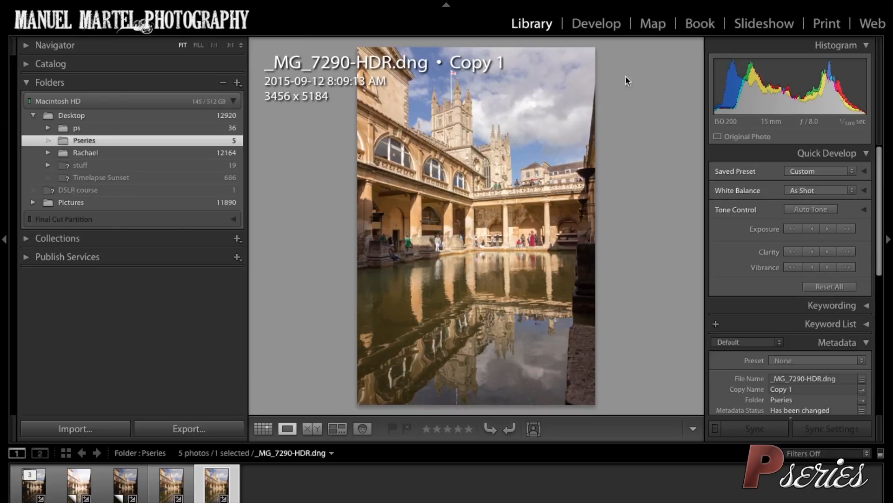
pyautogui.click(396, 235)
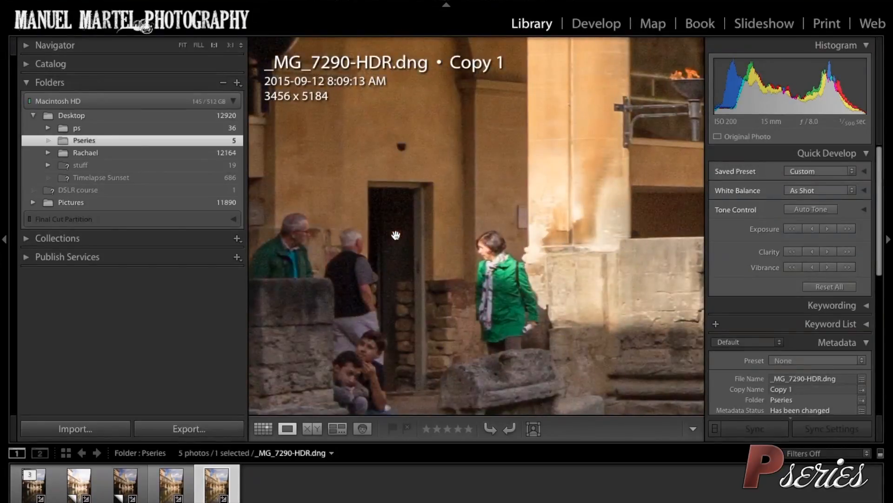
pyautogui.moveTo(414, 305); pyautogui.dragTo(536, 226)
pyautogui.press('Tab')
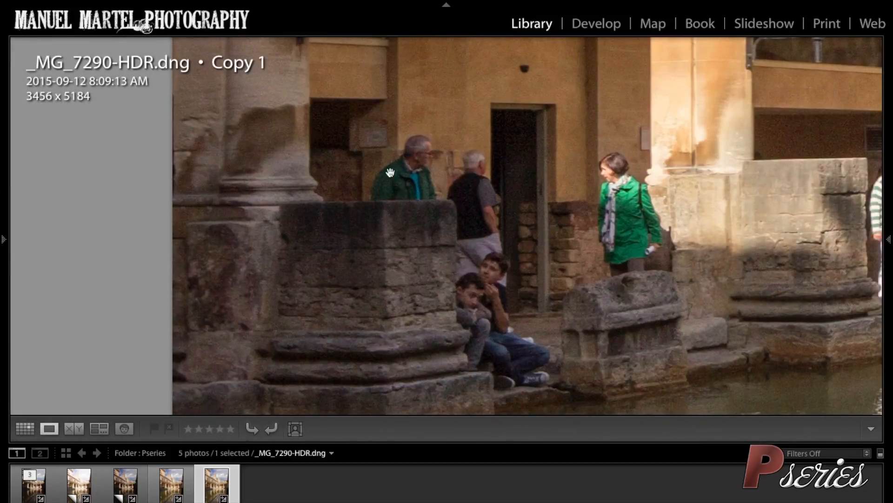
pyautogui.moveTo(768, 174); pyautogui.dragTo(379, 276)
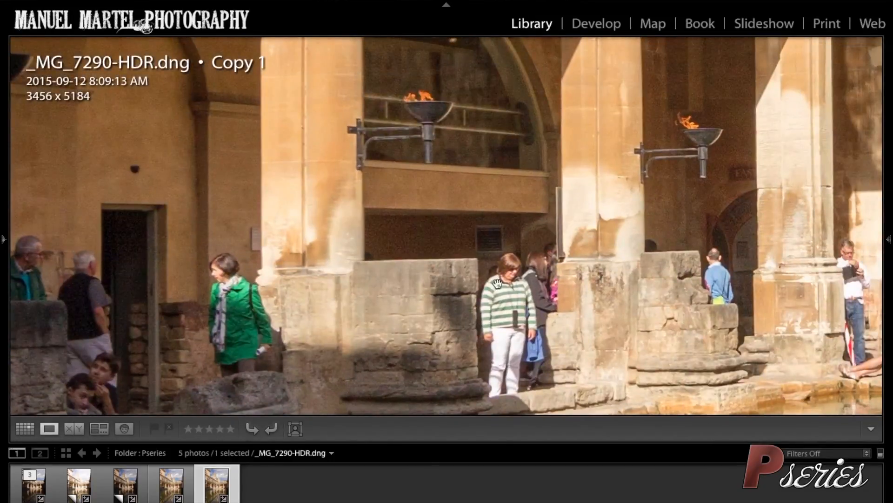
pyautogui.click(522, 291)
pyautogui.press('Tab')
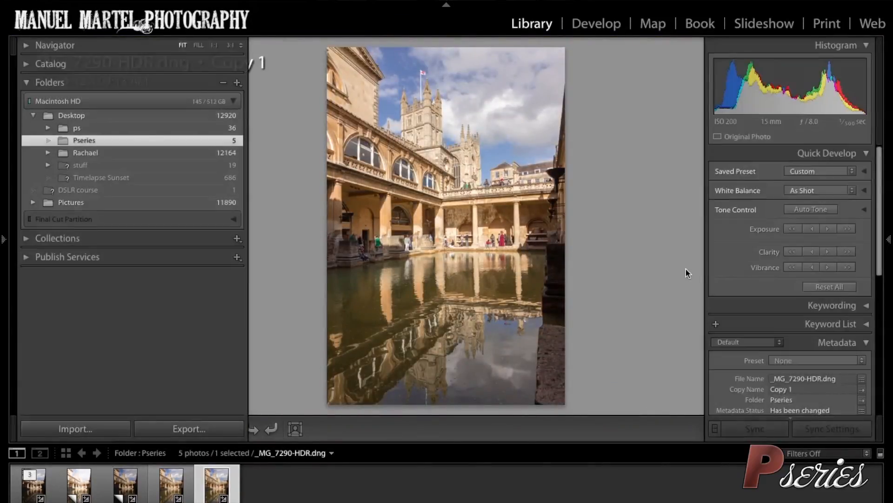